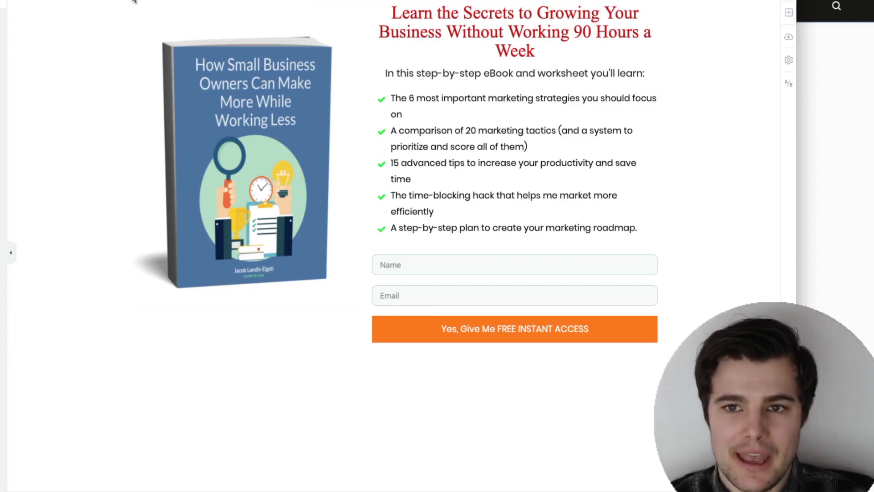
Add the site logo at the top of the landing page, above the ebook cover.
{"action": "double_click", "coordinate": [208, 12]}
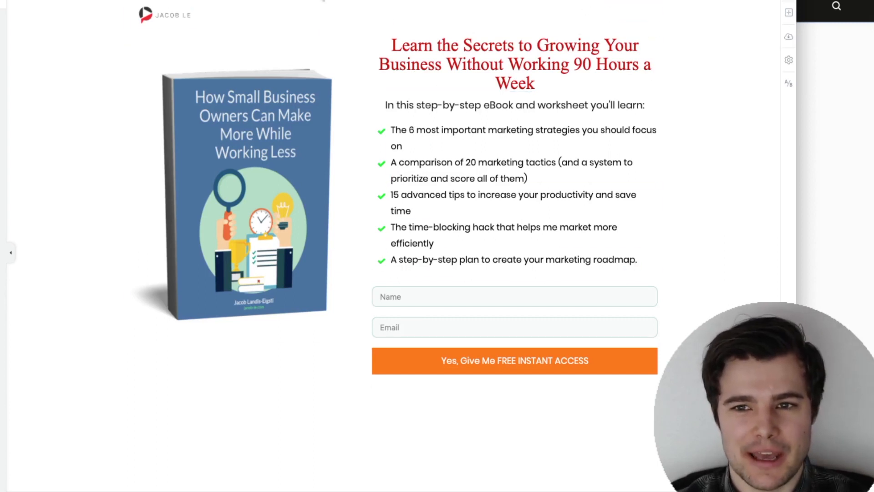
{"action": "left_click", "coordinate": [157, 12]}
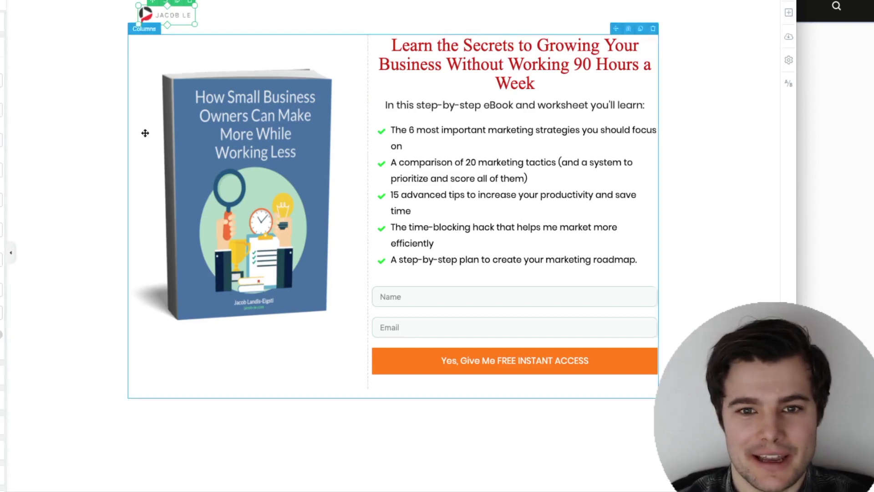
{"action": "left_click", "coordinate": [2, 374]}
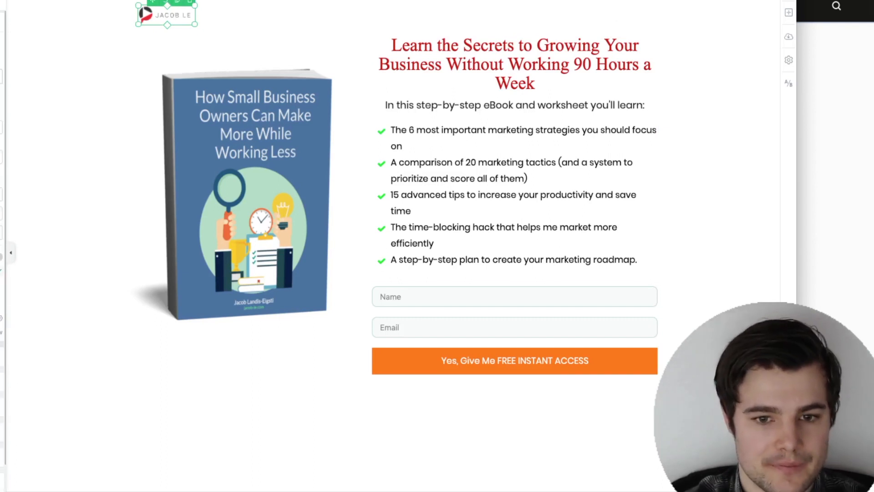
{"action": "left_click", "coordinate": [69, 45]}
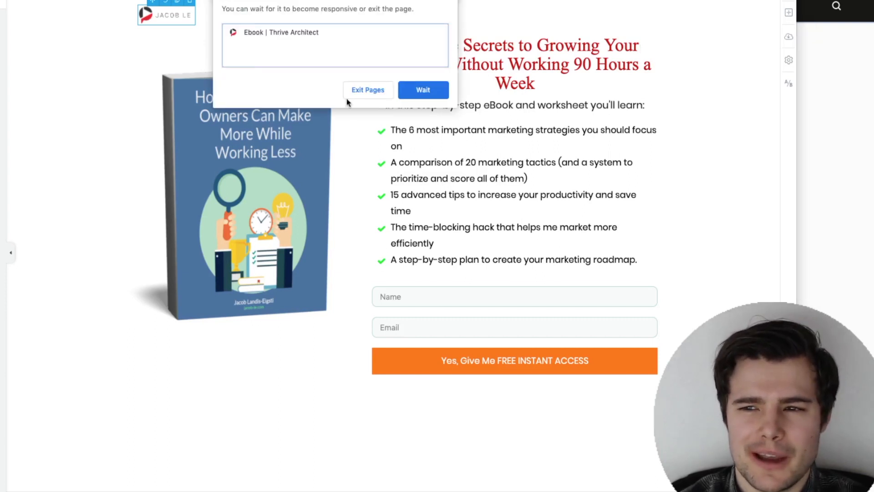
{"action": "left_click", "coordinate": [413, 88]}
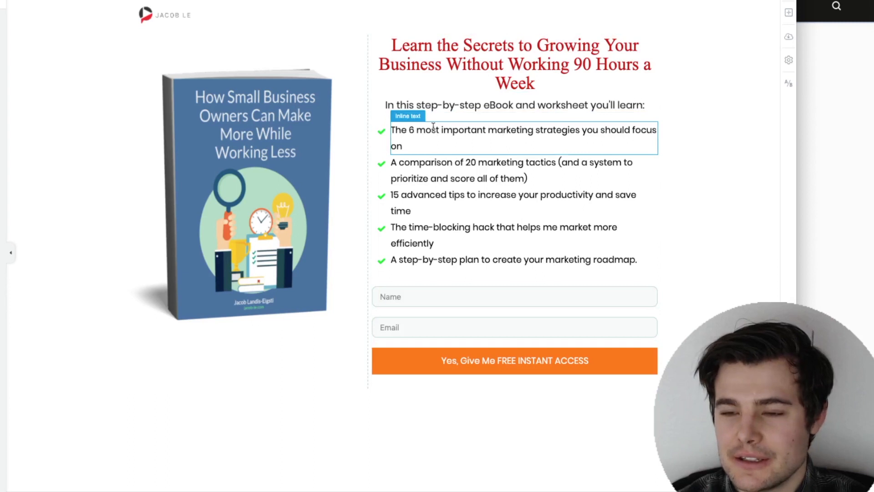
Replace "most important" with "key" in the first bullet about the 6 marketing strategies.
{"action": "left_click_drag", "start_coordinate": [417, 132], "coordinate": [487, 130]}
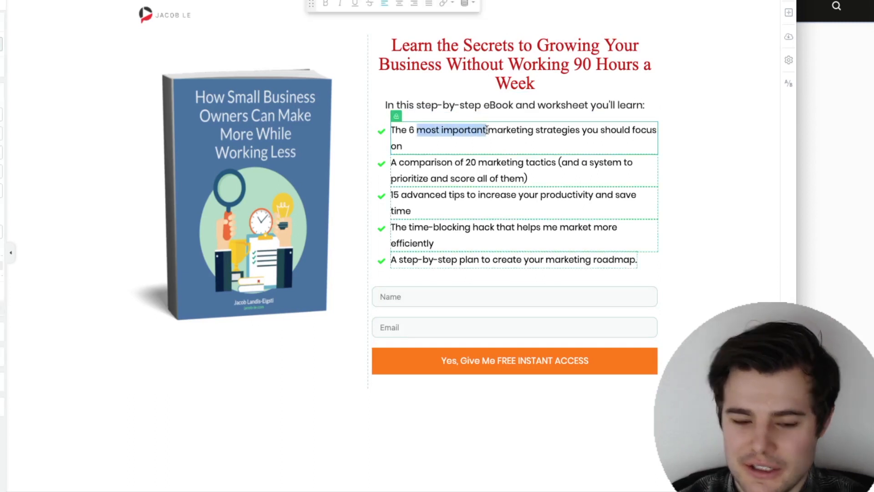
{"action": "key", "text": "BackSpace"}
{"action": "type", "text": "key"}
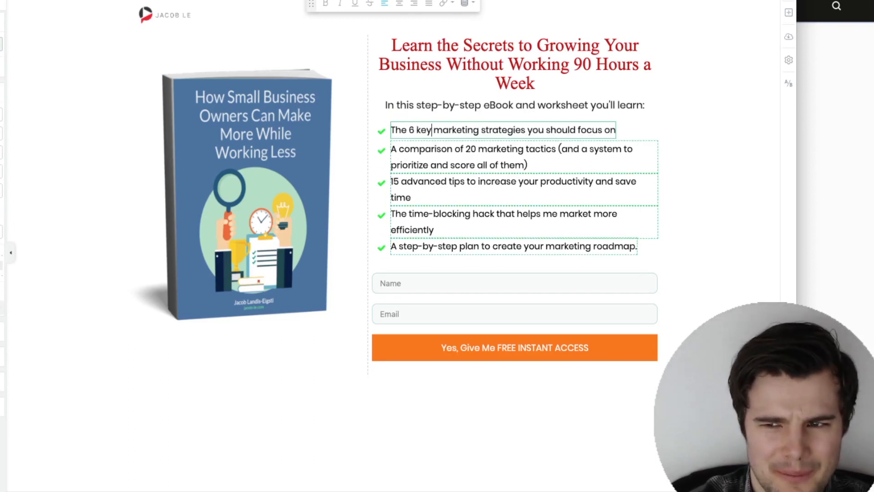
{"action": "left_click", "coordinate": [698, 136]}
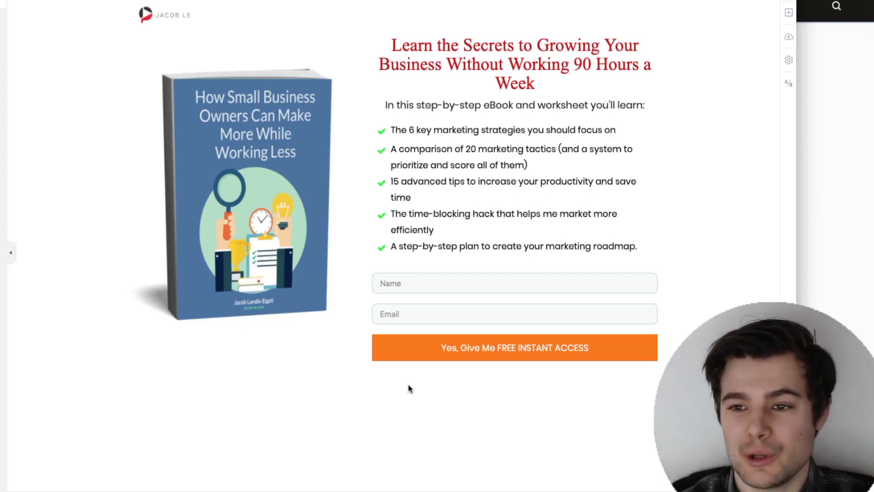
Add a disclaimer below the sign-up form covering policy agreement, weekly marketing emails and unsubscribing, and remove the form's consent checkbox.
{"action": "left_click", "coordinate": [253, 155]}
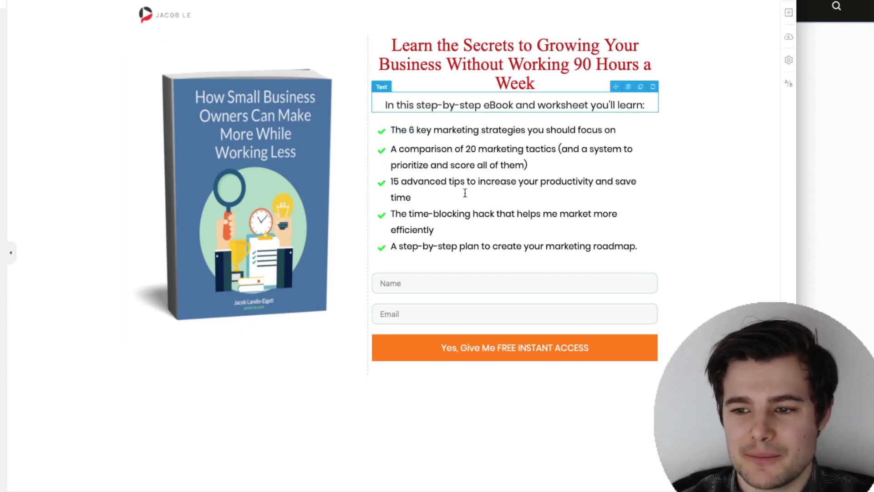
{"action": "left_click", "coordinate": [446, 314]}
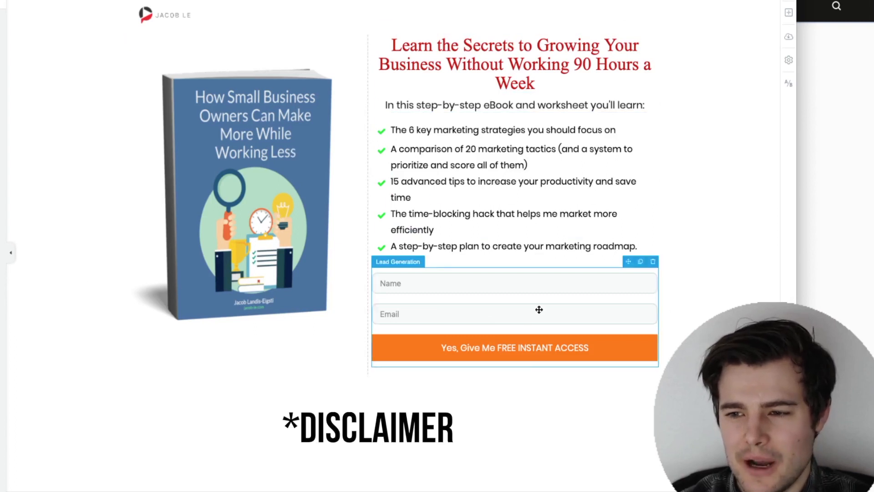
{"action": "left_click", "coordinate": [545, 284]}
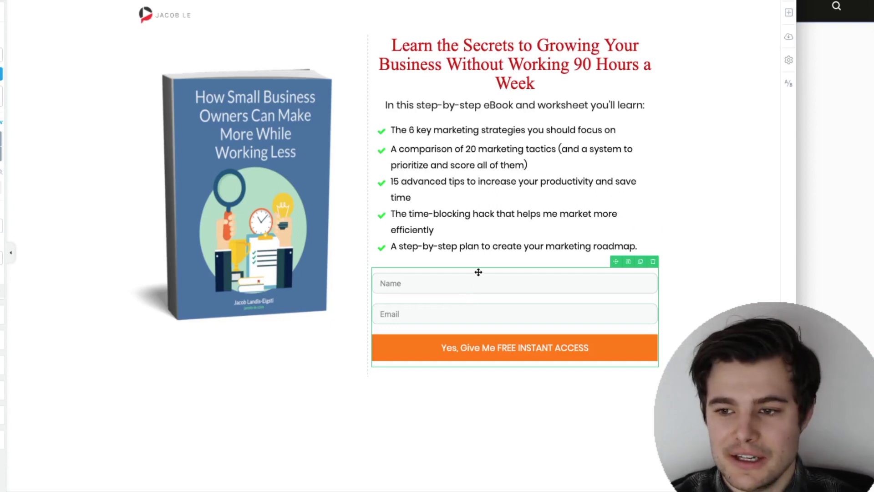
{"action": "left_click", "coordinate": [786, 13]}
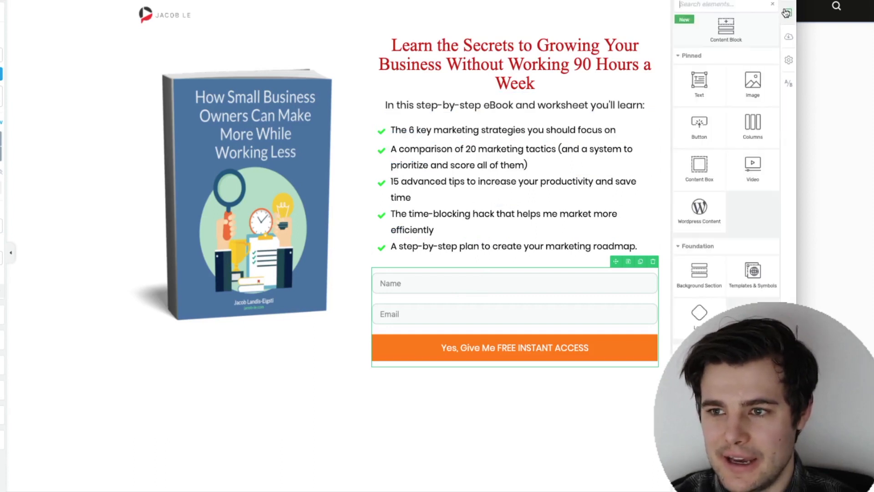
{"action": "left_click", "coordinate": [701, 55]}
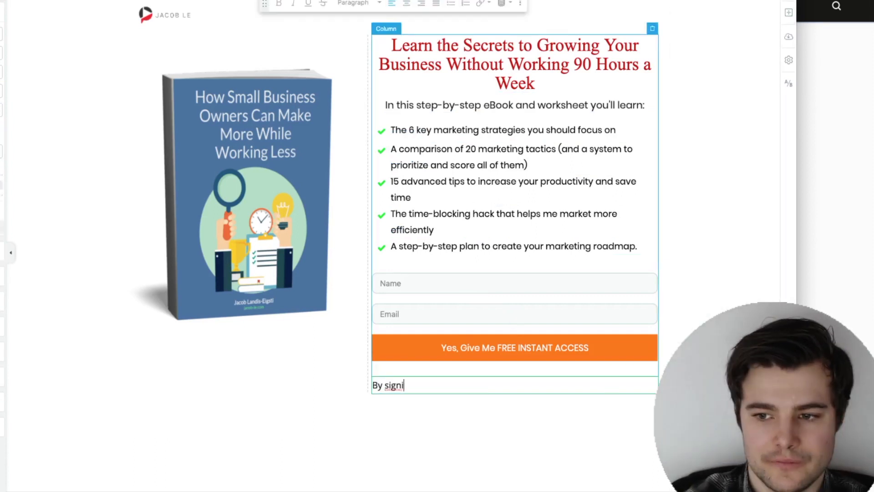
{"action": "type", "text": "ceive helpful and useful marketing and productivity emails"}
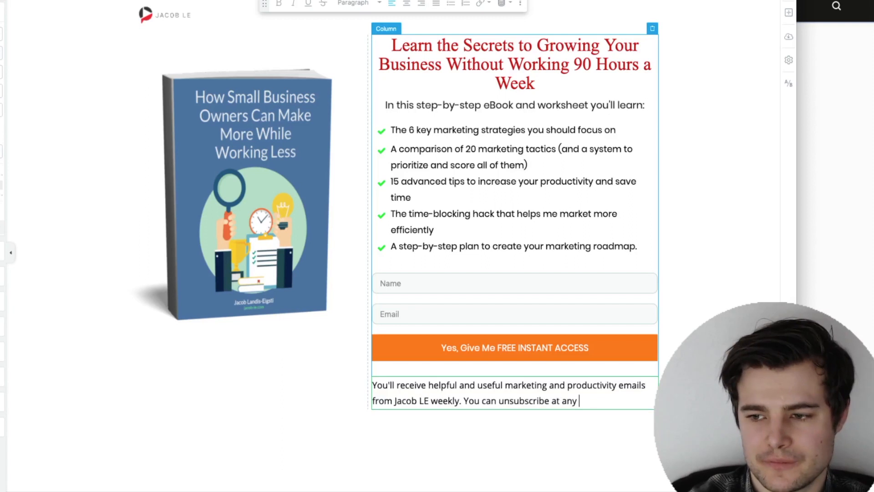
{"action": "key", "text": "ctrl+a"}
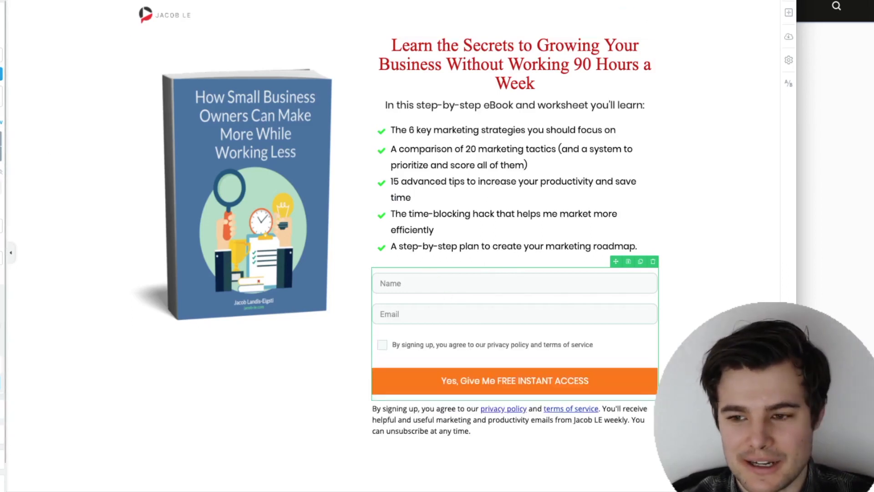
{"action": "left_click", "coordinate": [1, 325]}
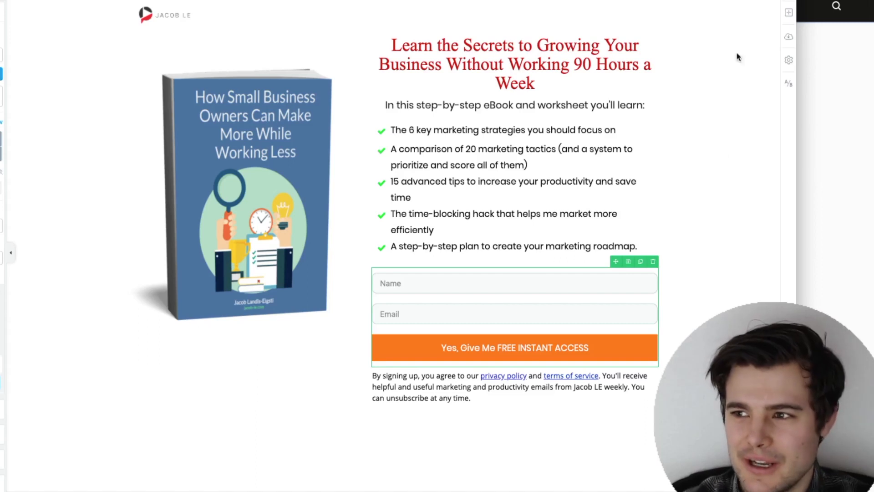
Insert a four-column layout with equal 1/4 columns beneath the ebook and form section, with a text element in each column.
{"action": "left_click", "coordinate": [788, 14]}
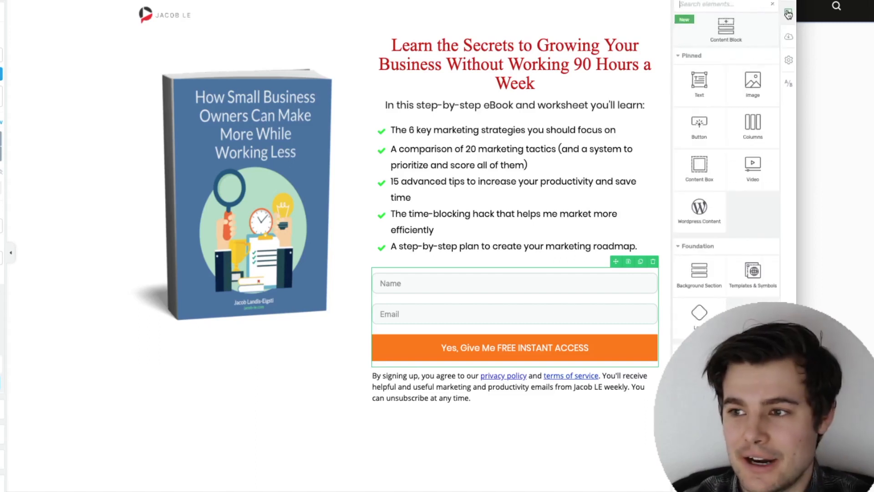
{"action": "left_click_drag", "start_coordinate": [752, 122], "coordinate": [377, 418]}
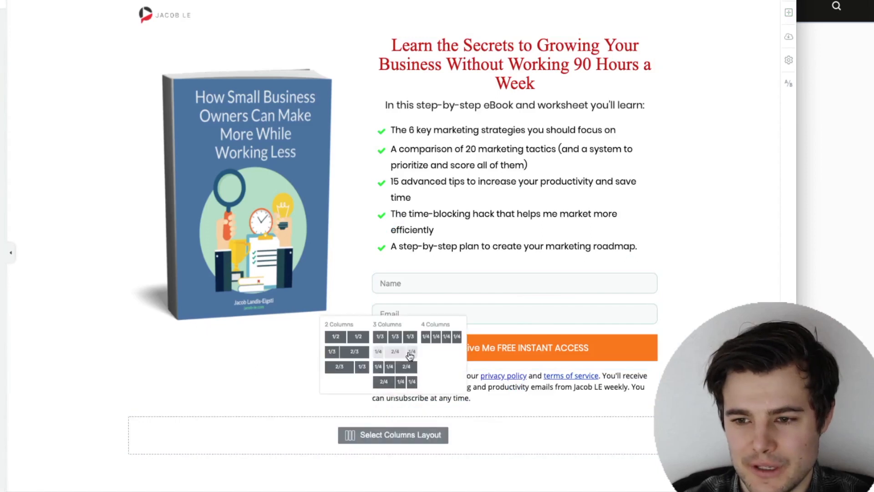
{"action": "left_click", "coordinate": [435, 335]}
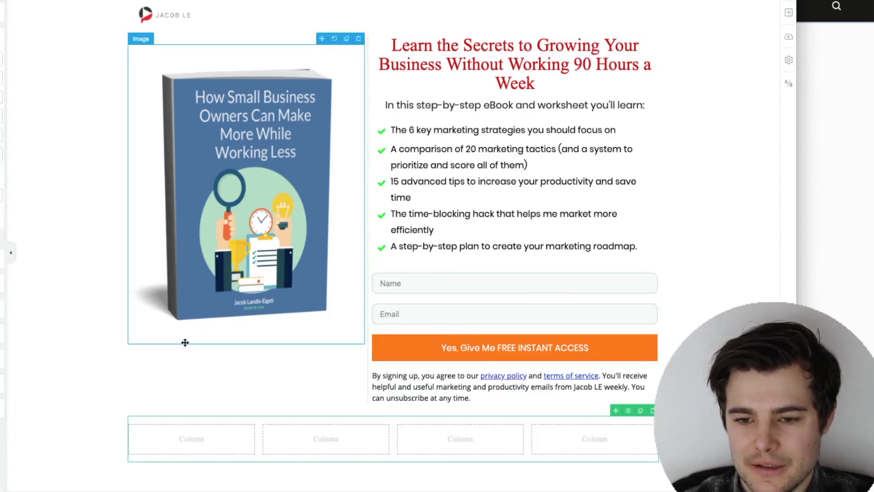
{"action": "left_click", "coordinate": [186, 437]}
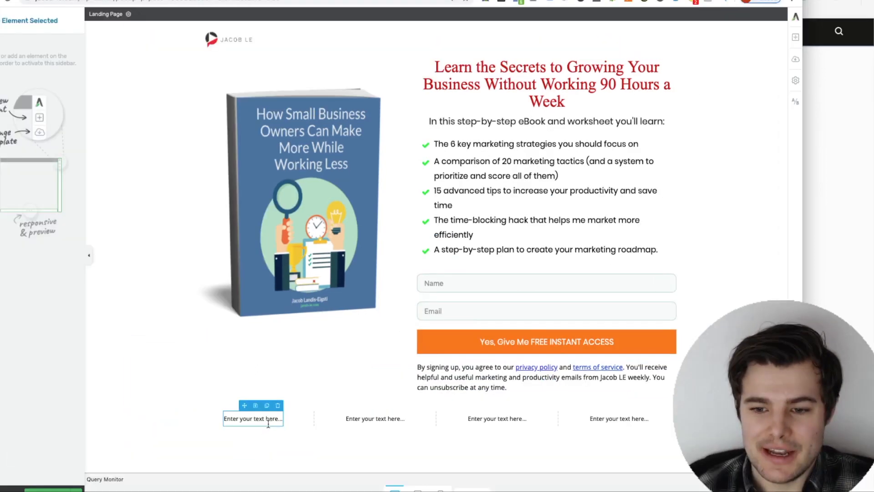
Replace the placeholder text in the first footer column with "Support".
{"action": "left_click", "coordinate": [268, 424]}
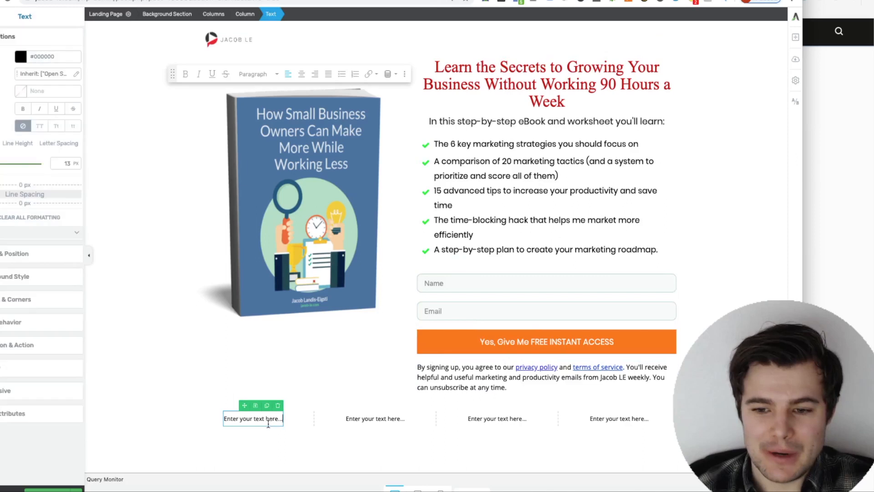
{"action": "type", "text": "Con"}
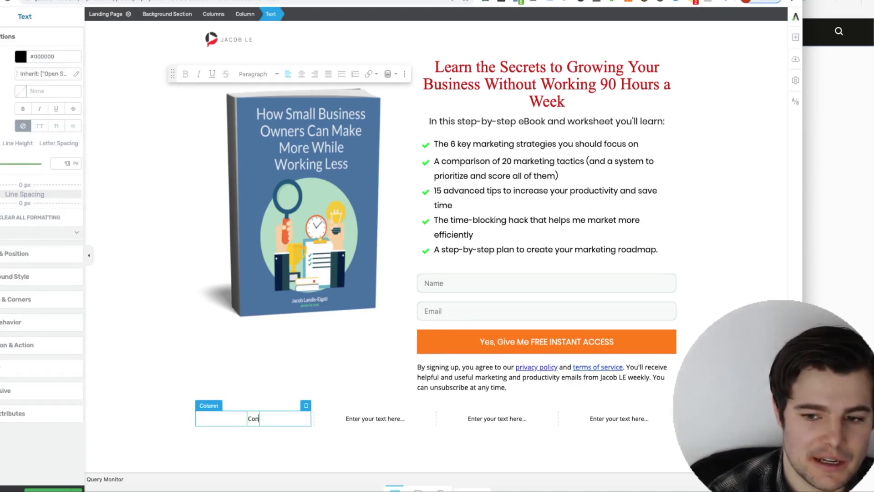
{"action": "key", "text": "BackSpace"}
{"action": "key", "text": "BackSpace"}
{"action": "key", "text": "BackSpace"}
{"action": "type", "text": "Support"}
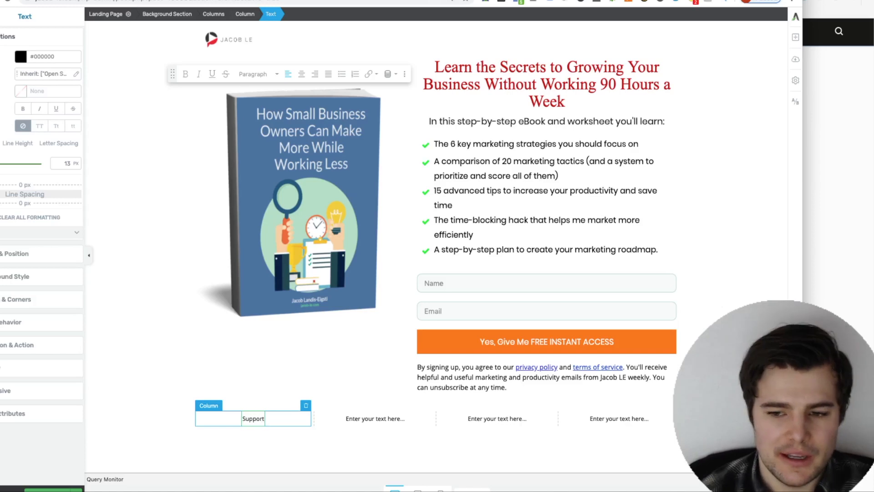
{"action": "double_click", "coordinate": [254, 418]}
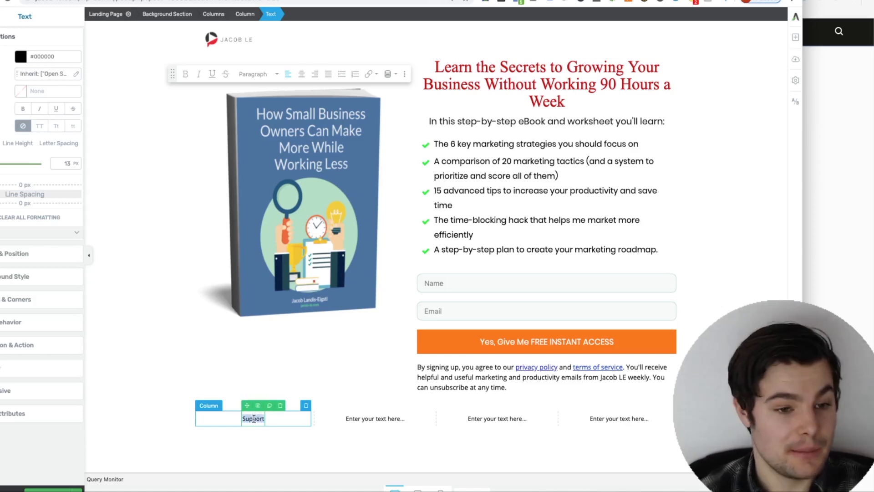
Set the second footer column's text to "Privacy Policy" and the third column's text to "Terms of Service".
{"action": "triple_click", "coordinate": [391, 418]}
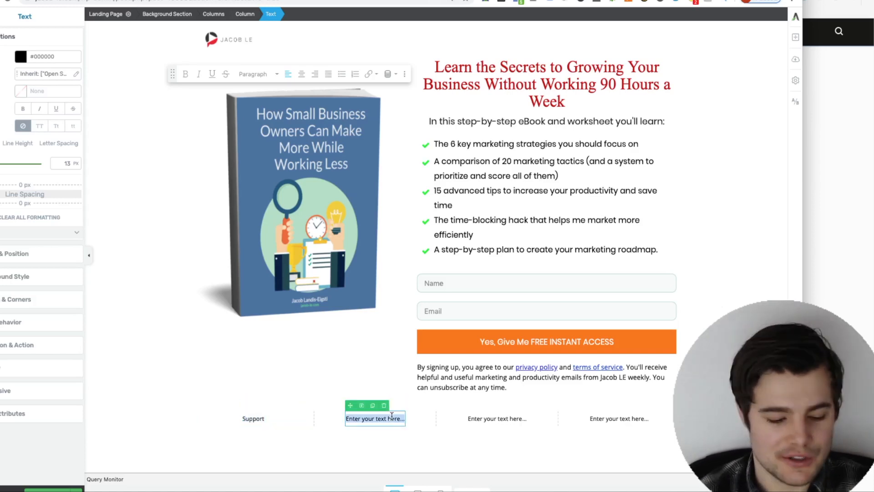
{"action": "type", "text": "Priva"}
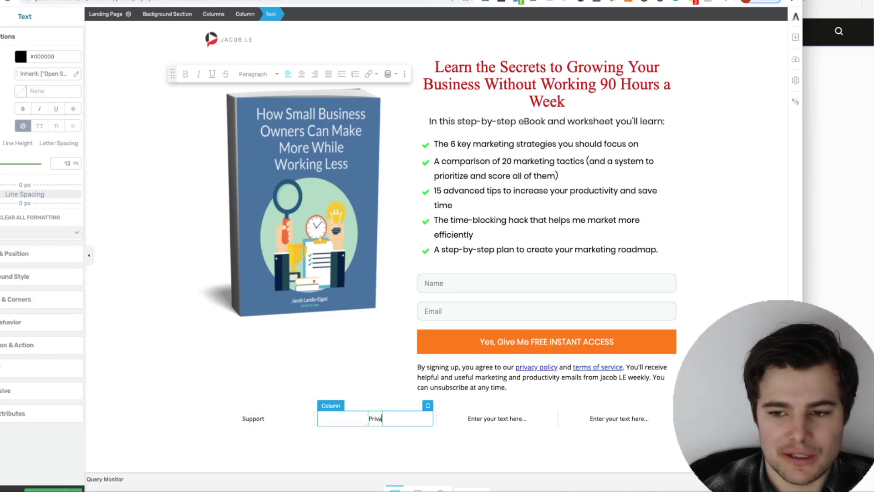
{"action": "type", "text": "cy Policy"}
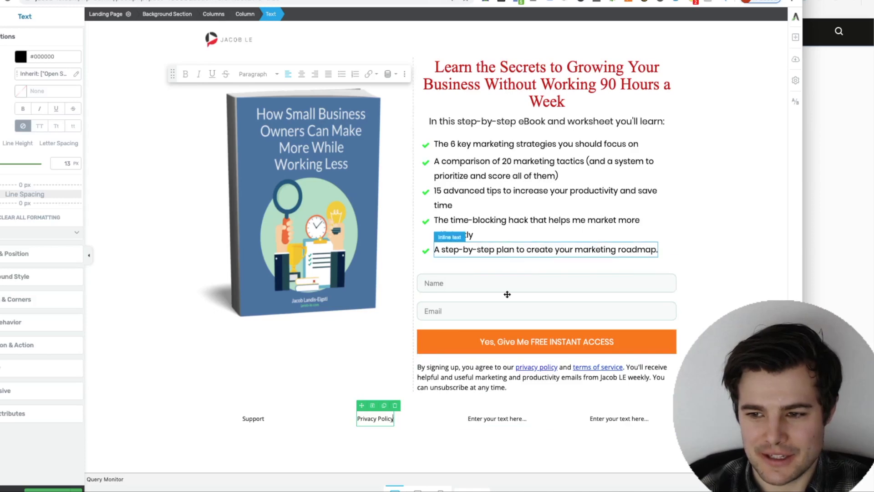
{"action": "left_click", "coordinate": [518, 422]}
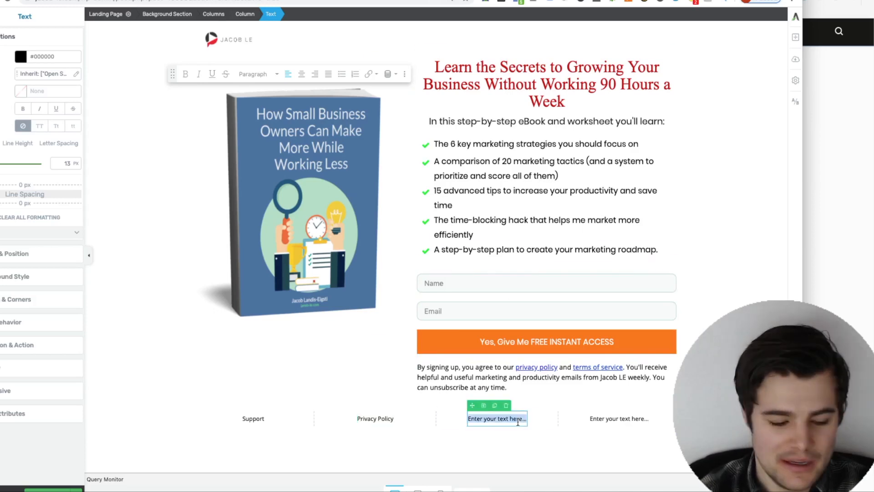
{"action": "type", "text": "Term"}
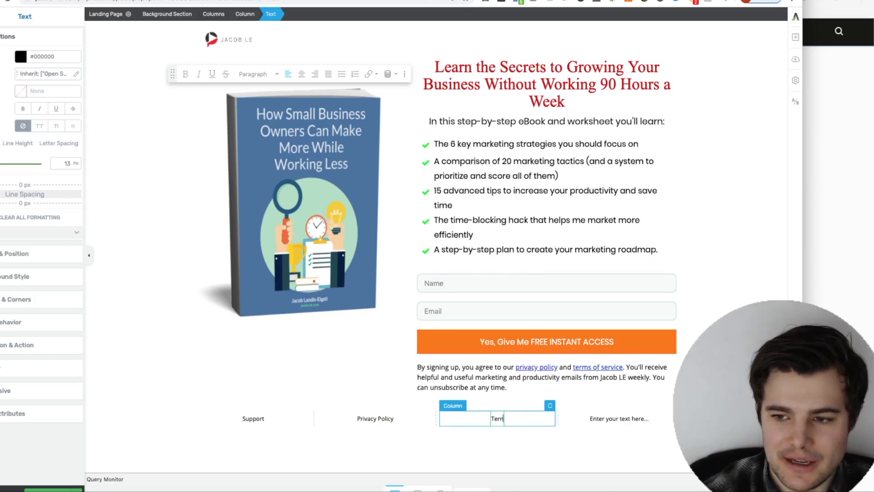
{"action": "type", "text": "s"}
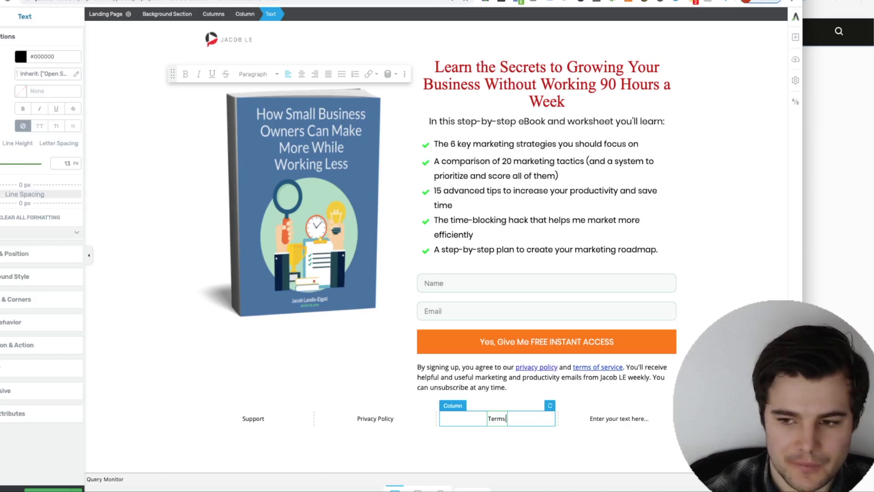
{"action": "type", "text": " of Service"}
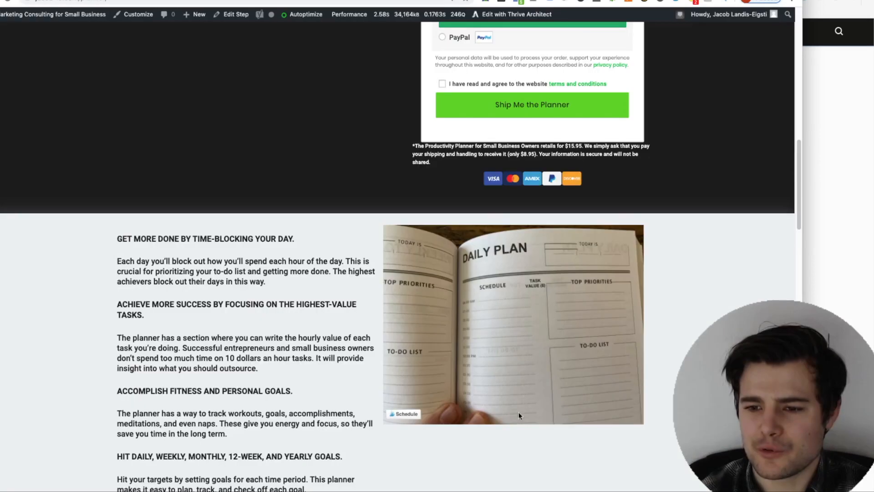
Review the planner sales page down to its footer for the contact details, trust badges and policy links.
{"action": "scroll", "coordinate": [514, 419], "scroll_direction": "down", "scroll_amount": 15}
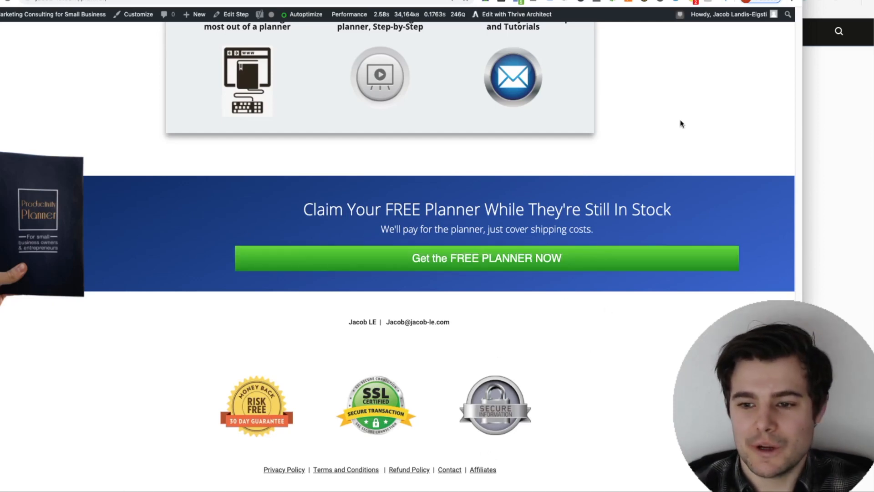
{"action": "scroll", "coordinate": [685, 120], "scroll_direction": "up", "scroll_amount": 10}
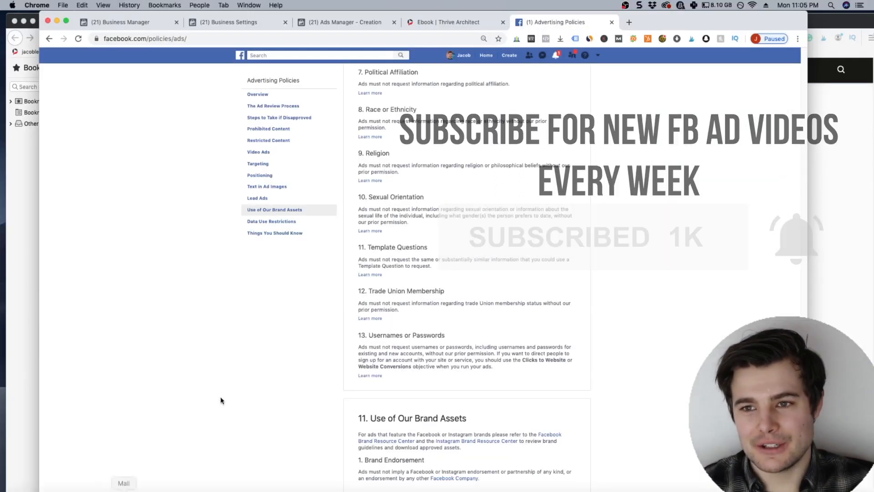
Review Facebook's Advertising Policies from the Overview through the ad review process, the steps after disapproval and the Prohibited Content rules.
{"action": "scroll", "coordinate": [216, 402], "scroll_direction": "up", "scroll_amount": 10}
{"action": "scroll", "coordinate": [221, 401], "scroll_direction": "up", "scroll_amount": 20}
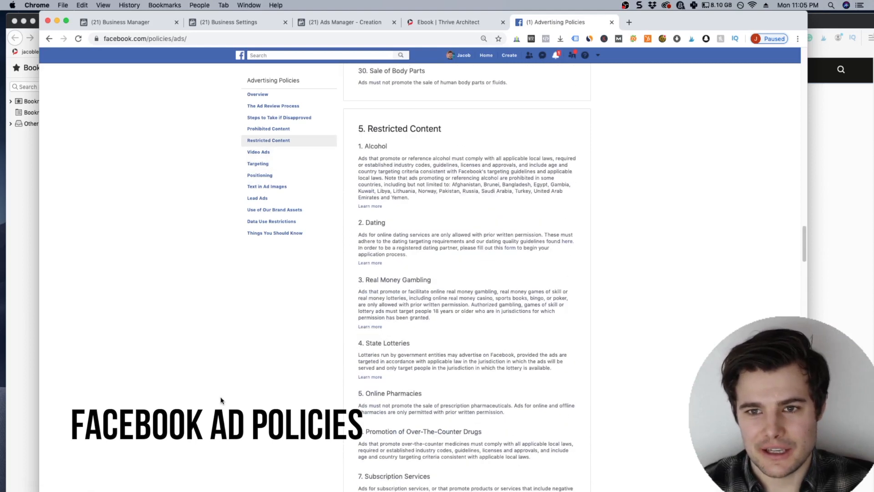
{"action": "scroll", "coordinate": [220, 401], "scroll_direction": "up", "scroll_amount": 20}
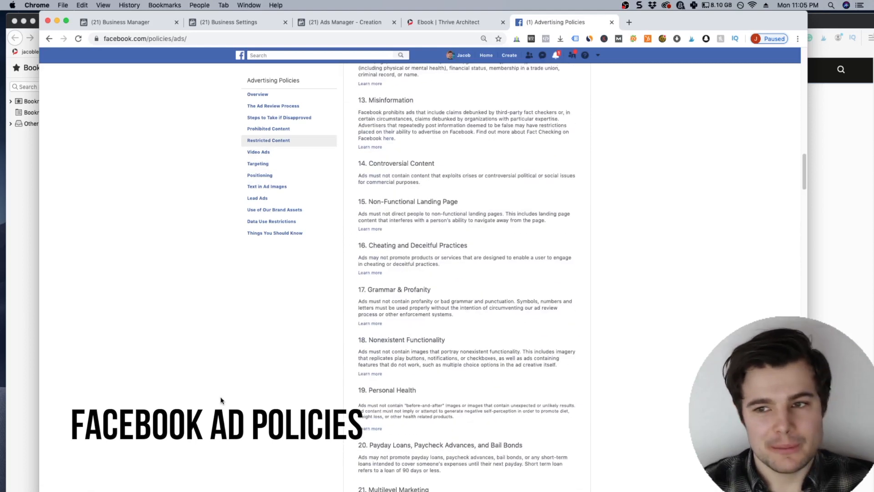
{"action": "scroll", "coordinate": [220, 400], "scroll_direction": "up", "scroll_amount": 15}
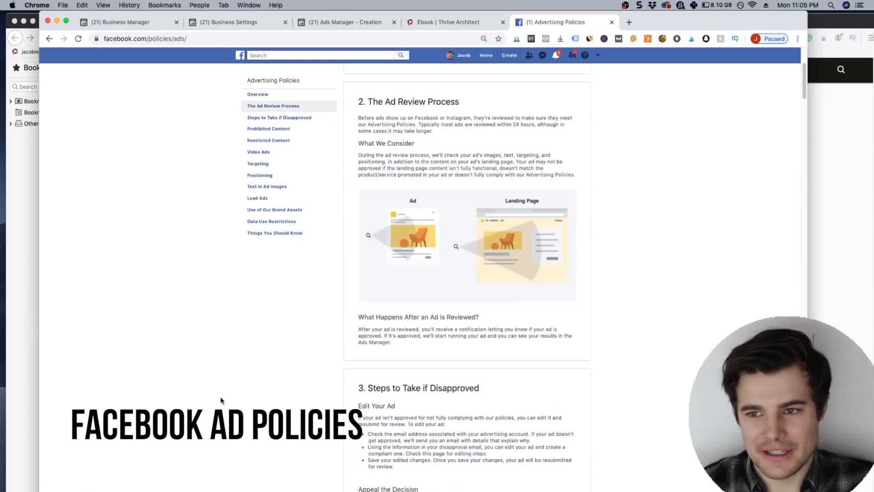
{"action": "scroll", "coordinate": [221, 400], "scroll_direction": "up", "scroll_amount": 4}
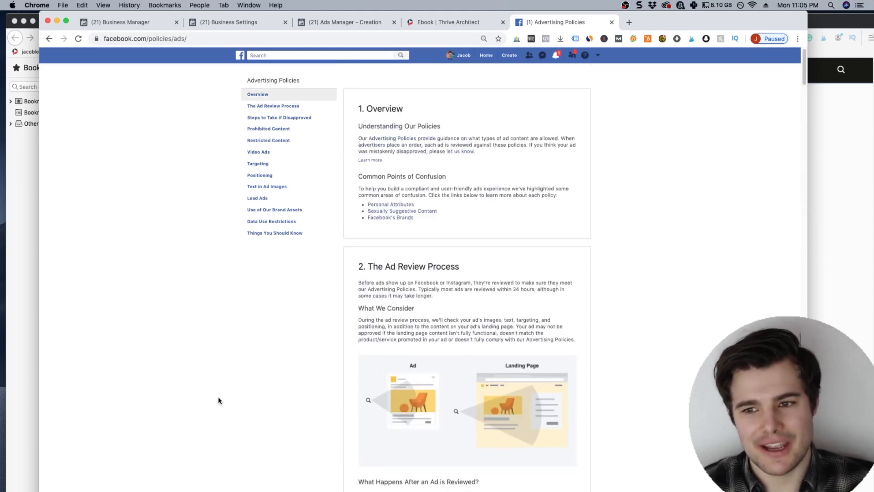
{"action": "scroll", "coordinate": [221, 292], "scroll_direction": "down", "scroll_amount": 3}
{"action": "scroll", "coordinate": [221, 292], "scroll_direction": "down", "scroll_amount": 5}
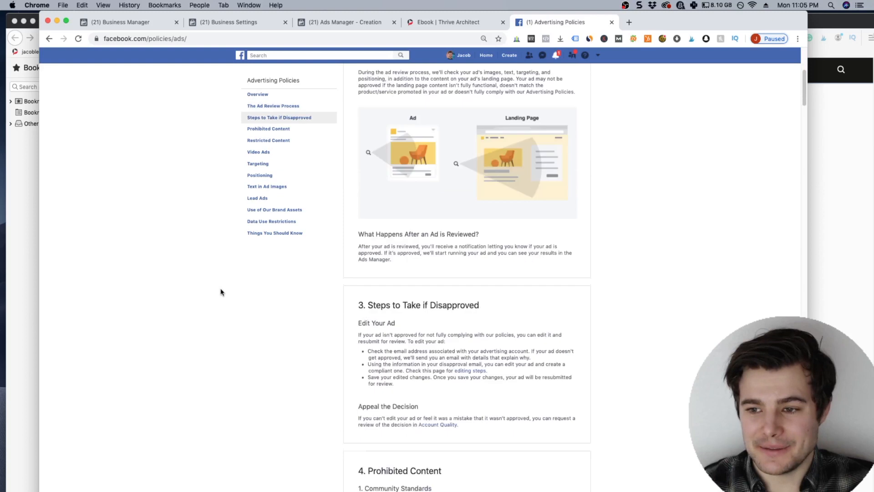
{"action": "scroll", "coordinate": [221, 292], "scroll_direction": "down", "scroll_amount": 5}
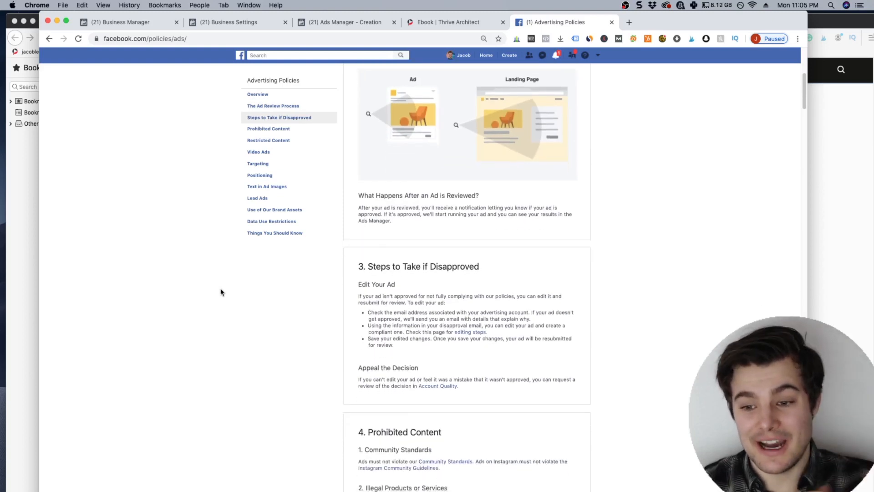
{"action": "scroll", "coordinate": [221, 292], "scroll_direction": "down", "scroll_amount": 2}
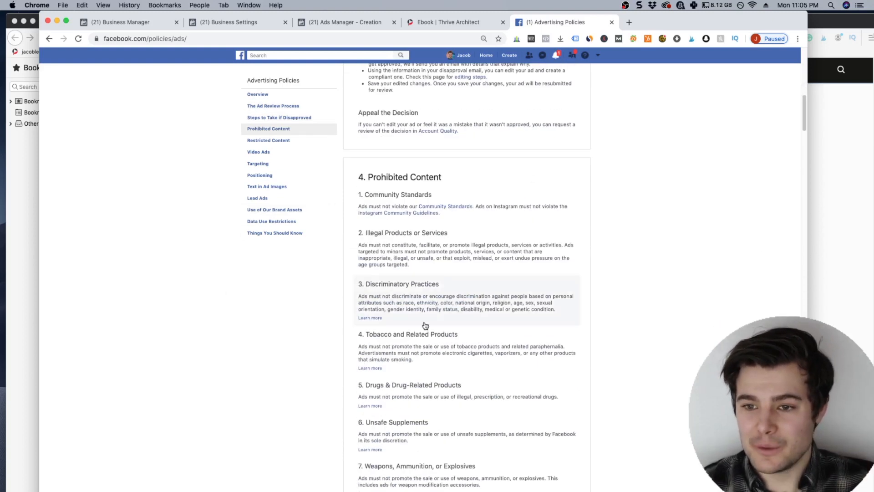
{"action": "scroll", "coordinate": [299, 393], "scroll_direction": "down", "scroll_amount": 5}
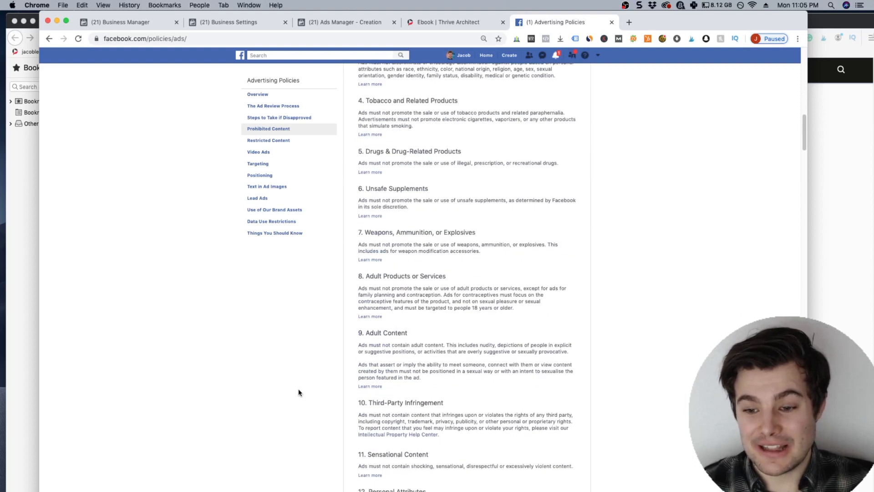
{"action": "scroll", "coordinate": [298, 392], "scroll_direction": "down", "scroll_amount": 5}
{"action": "scroll", "coordinate": [280, 324], "scroll_direction": "down", "scroll_amount": 10}
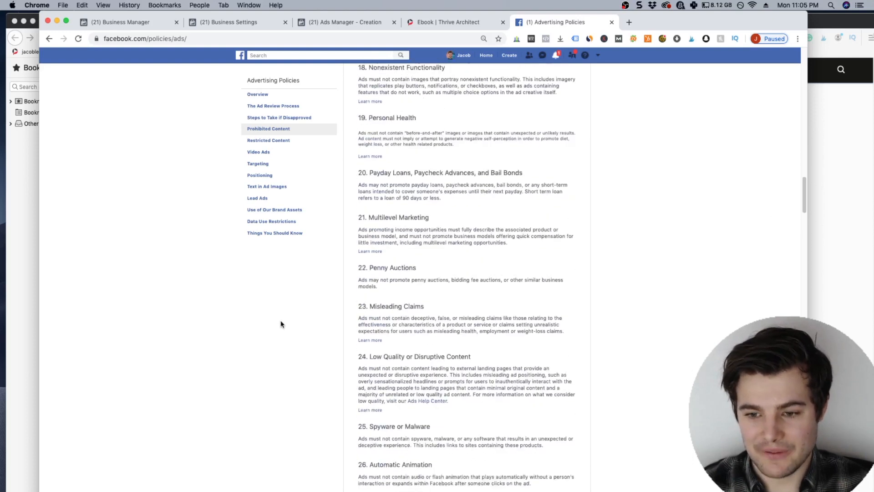
Read the Restricted Content, Video Ads, Targeting, Positioning and Text in Ad Images sections of the advertising policies.
{"action": "scroll", "coordinate": [280, 323], "scroll_direction": "down", "scroll_amount": 12}
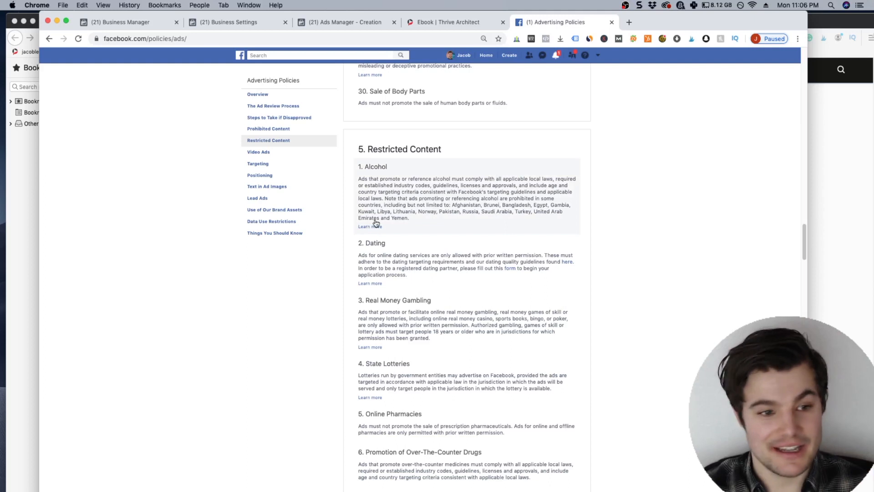
{"action": "scroll", "coordinate": [276, 272], "scroll_direction": "down", "scroll_amount": 3}
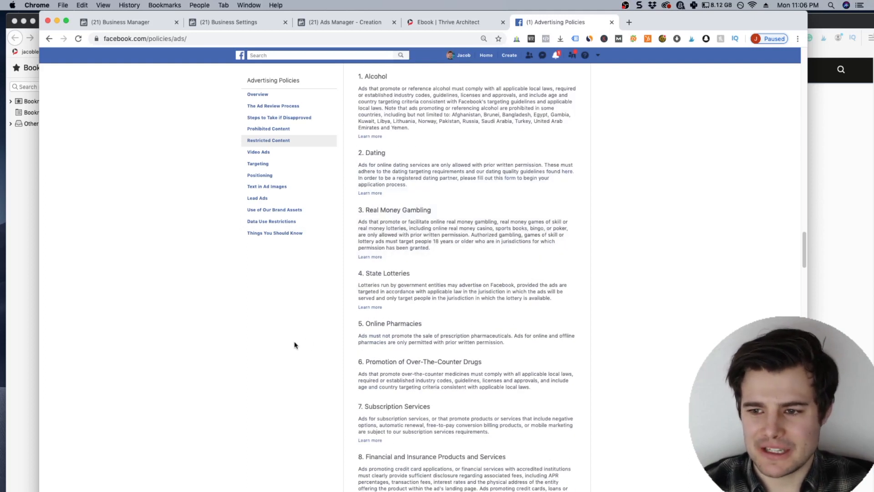
{"action": "scroll", "coordinate": [296, 344], "scroll_direction": "down", "scroll_amount": 1}
{"action": "scroll", "coordinate": [294, 345], "scroll_direction": "down", "scroll_amount": 10}
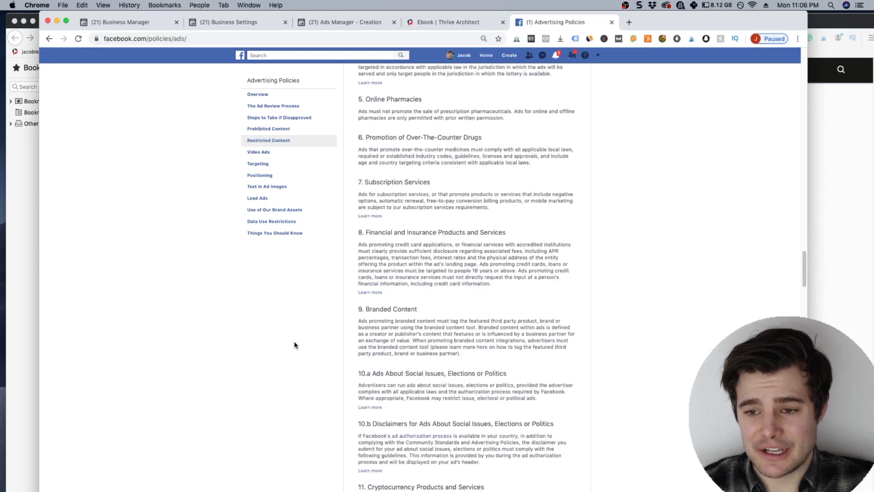
{"action": "scroll", "coordinate": [294, 344], "scroll_direction": "down", "scroll_amount": 11}
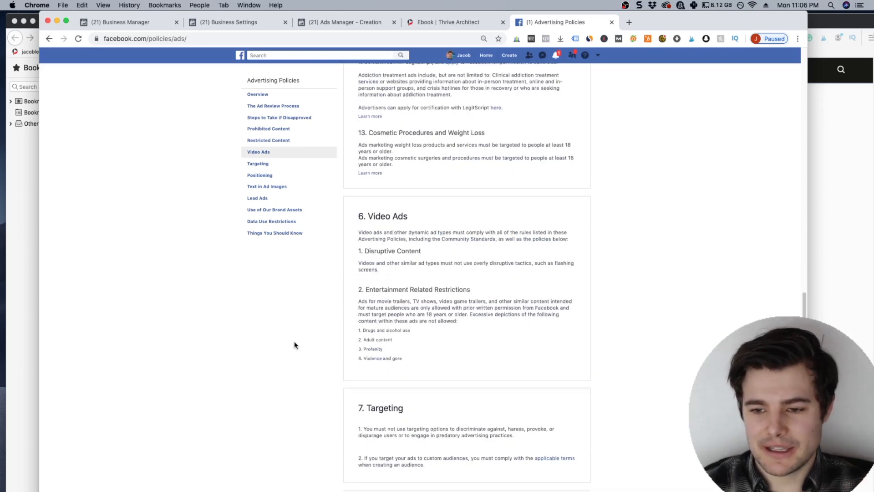
{"action": "scroll", "coordinate": [294, 344], "scroll_direction": "down", "scroll_amount": 7}
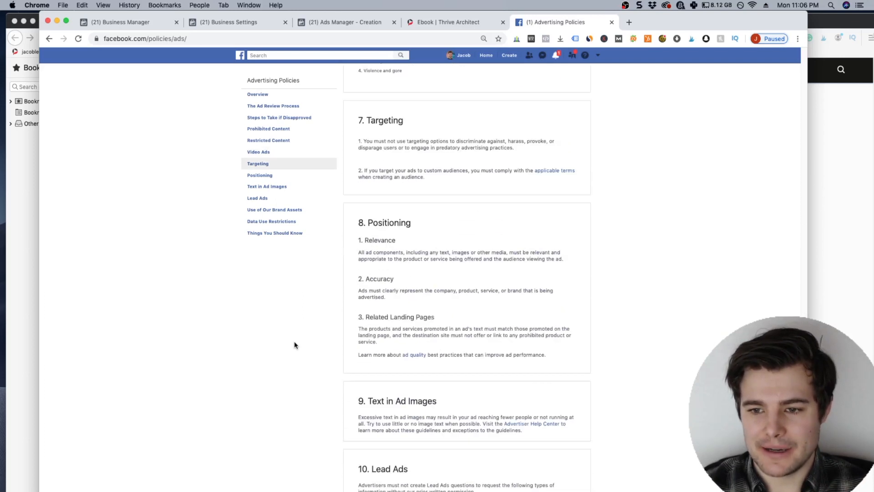
{"action": "scroll", "coordinate": [294, 345], "scroll_direction": "down", "scroll_amount": 2}
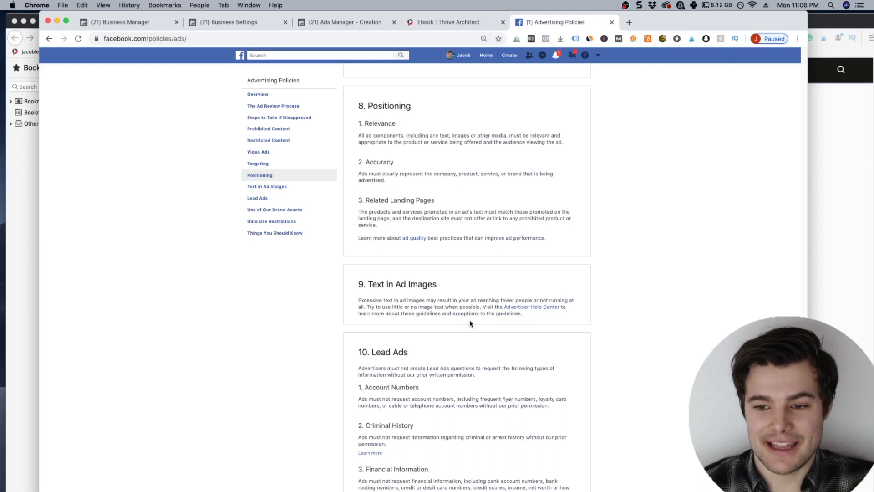
{"action": "scroll", "coordinate": [288, 285], "scroll_direction": "down", "scroll_amount": 1}
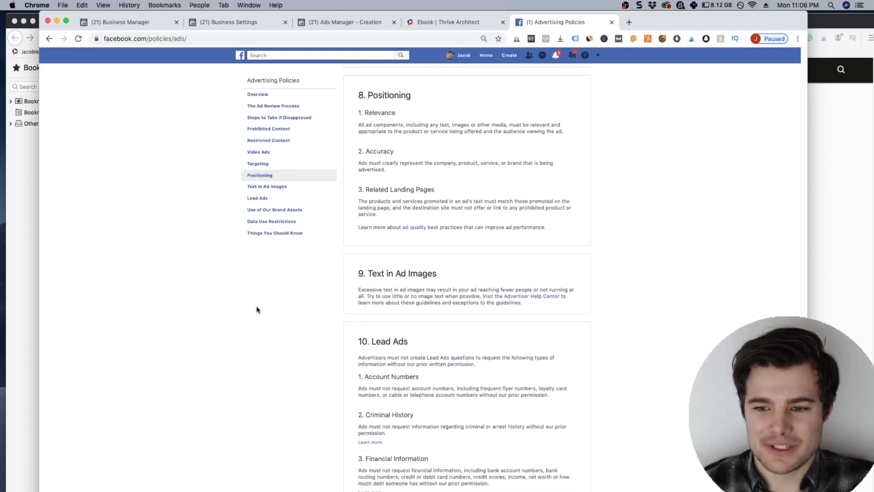
Examine the Lead Ads rules on information that must not be requested, plus the brand asset and data use restrictions.
{"action": "scroll", "coordinate": [255, 307], "scroll_direction": "down", "scroll_amount": 5}
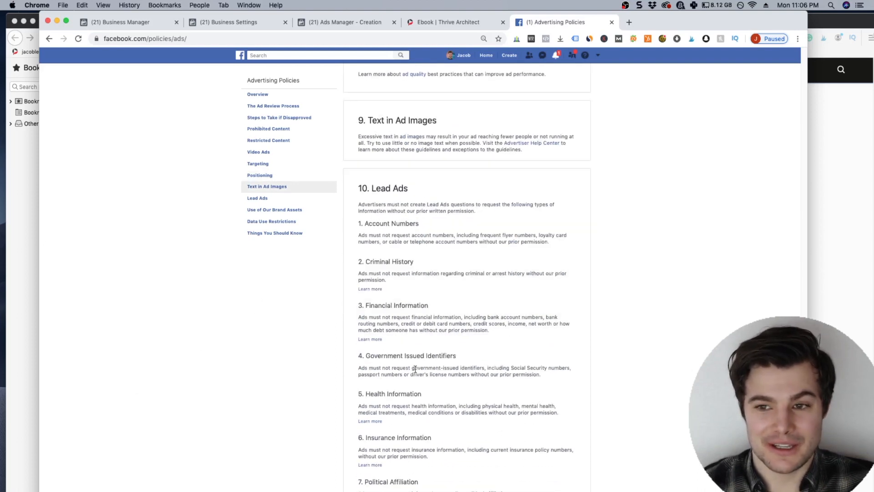
{"action": "scroll", "coordinate": [315, 297], "scroll_direction": "down", "scroll_amount": 4}
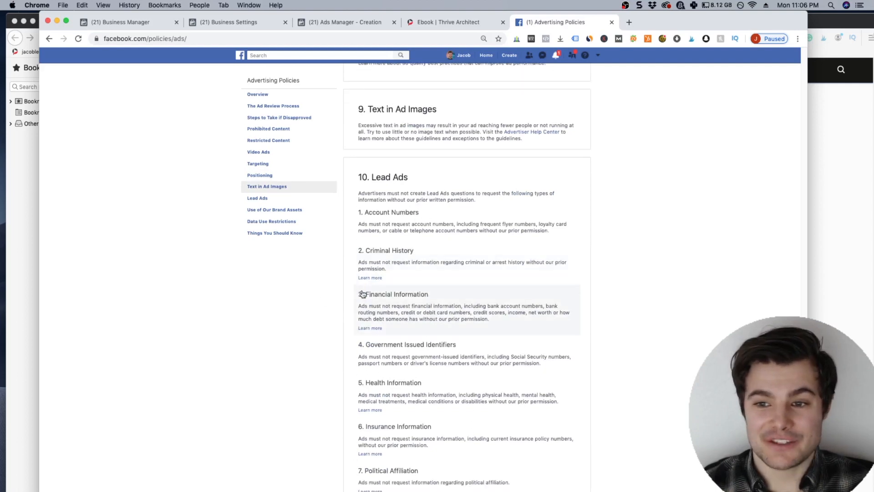
{"action": "scroll", "coordinate": [294, 311], "scroll_direction": "down", "scroll_amount": 2}
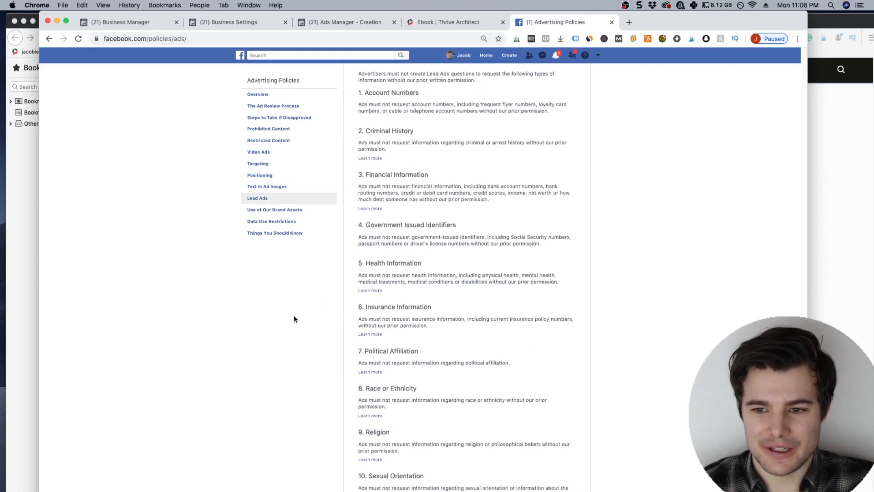
{"action": "scroll", "coordinate": [293, 315], "scroll_direction": "down", "scroll_amount": 4}
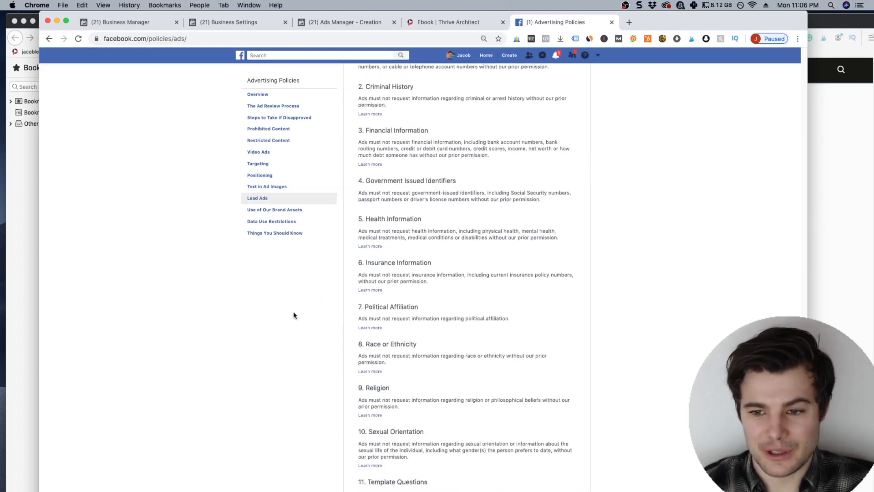
{"action": "scroll", "coordinate": [294, 315], "scroll_direction": "down", "scroll_amount": 9}
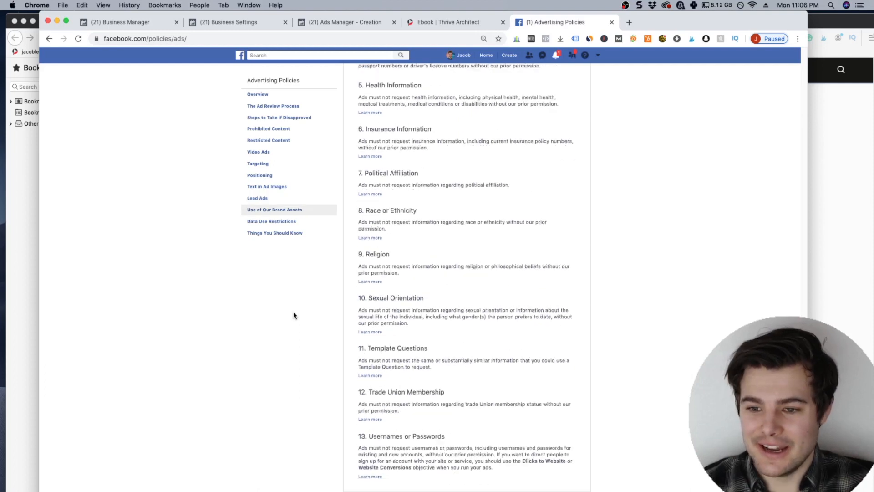
{"action": "scroll", "coordinate": [293, 314], "scroll_direction": "down", "scroll_amount": 15}
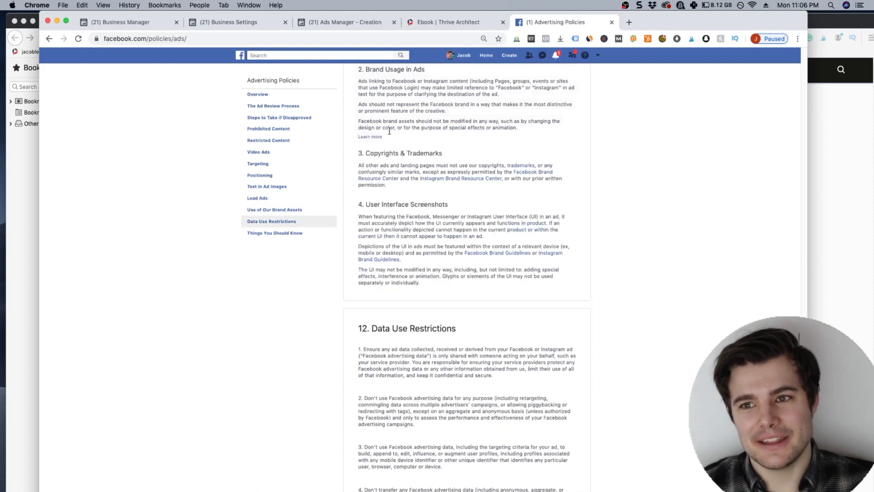
Switch to the ad draft being created in Ads Manager, showing its Text & Links section.
{"action": "left_click", "coordinate": [427, 22]}
{"action": "left_click", "coordinate": [349, 17]}
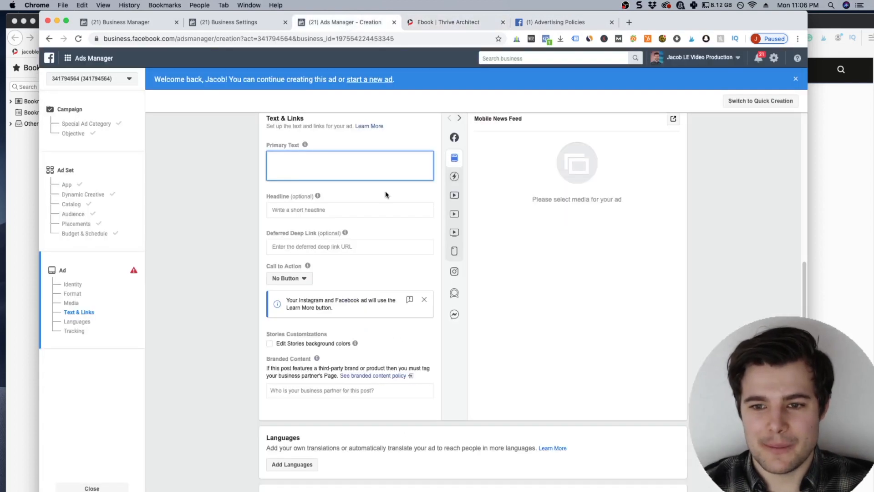